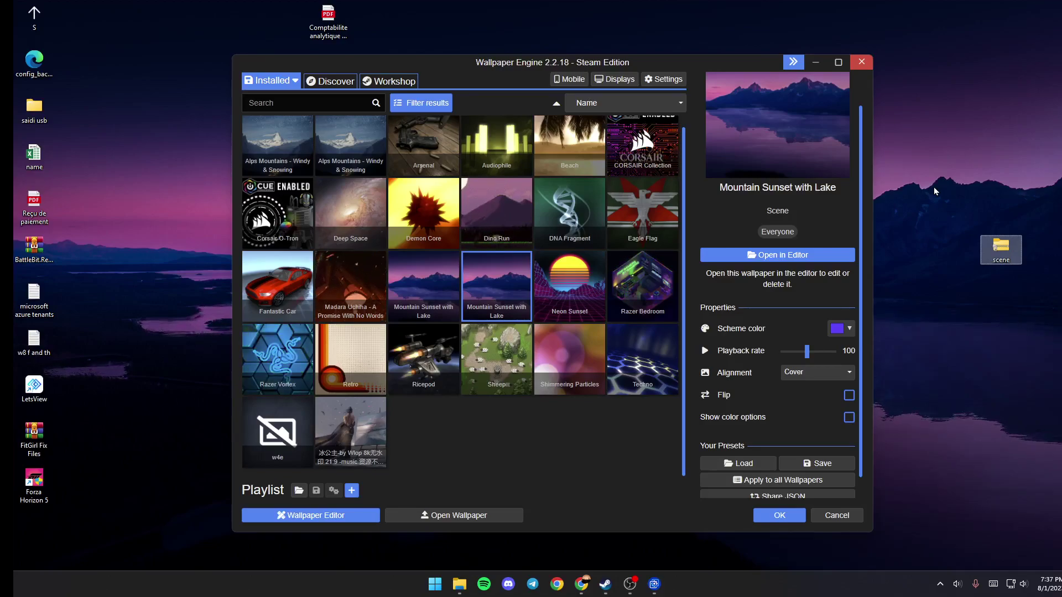
- Check the hidden tray icons, then switch Wallpaper Engine's Installed dropdown to Configure Screensaver
{"action": "left_click", "coordinate": [941, 584]}
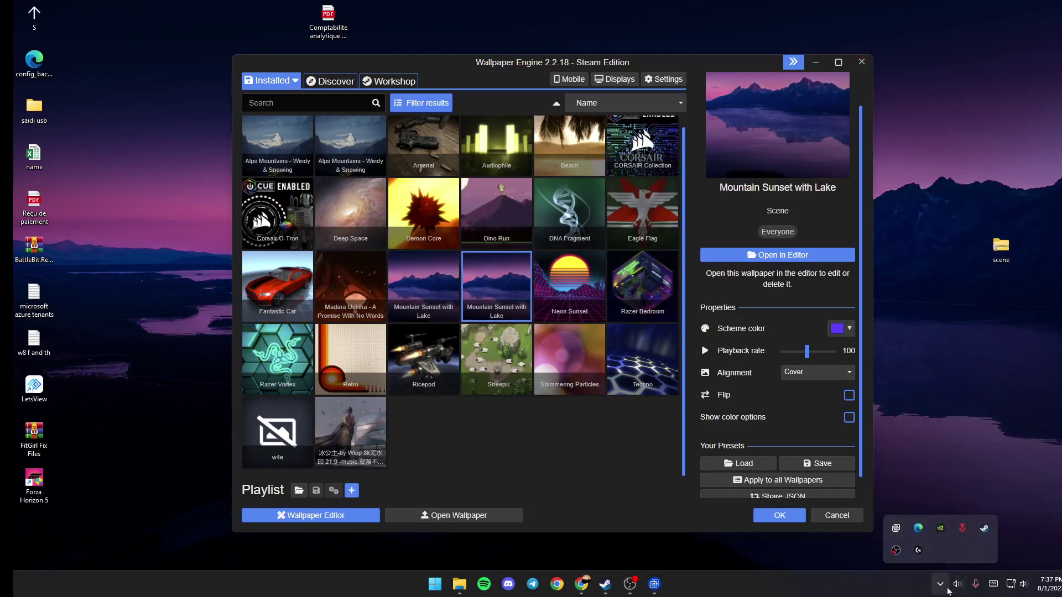
{"action": "left_click", "coordinate": [535, 66]}
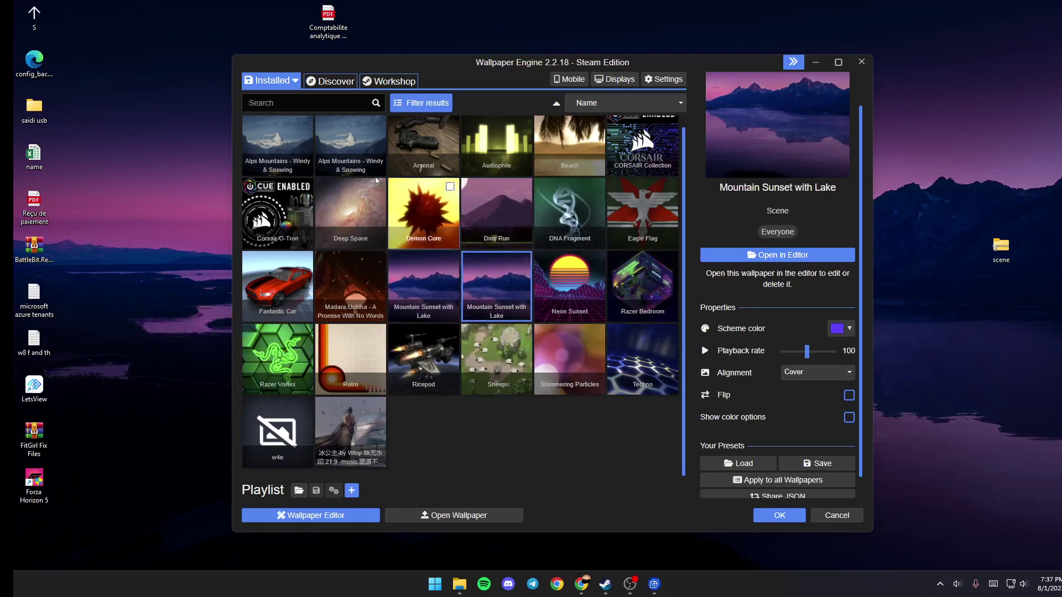
{"action": "left_click", "coordinate": [275, 81]}
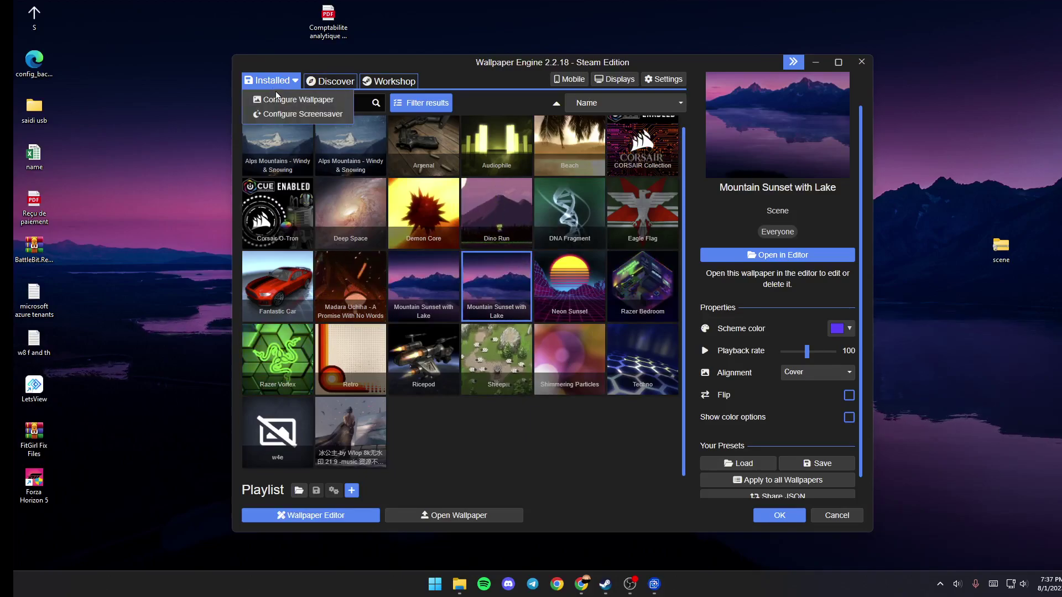
{"action": "left_click", "coordinate": [282, 114]}
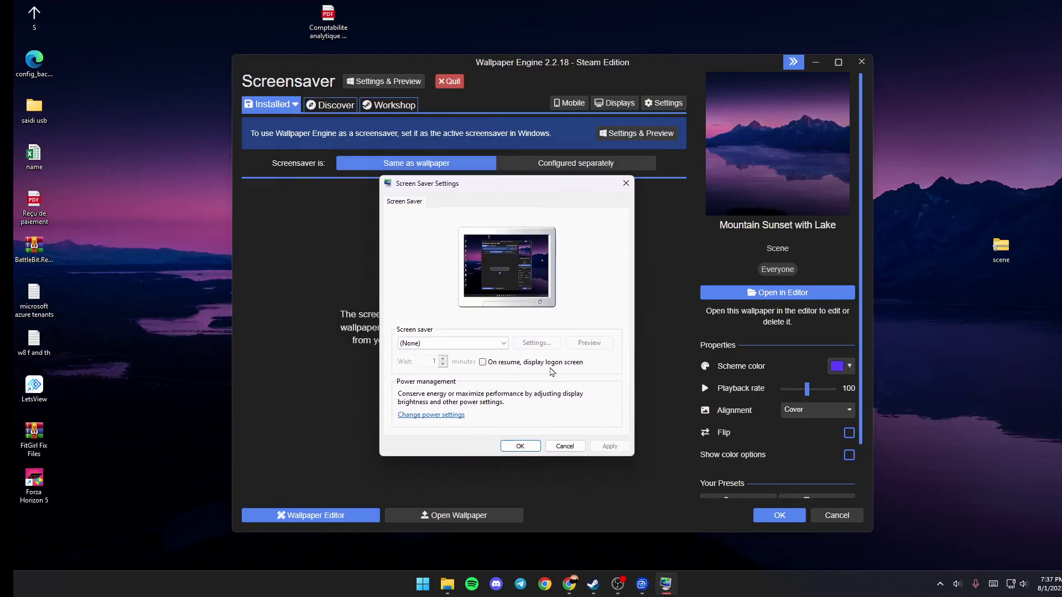
- Preview the 3D Text, Blank, Bubbles and Mystify screen savers
{"action": "left_click", "coordinate": [500, 344]}
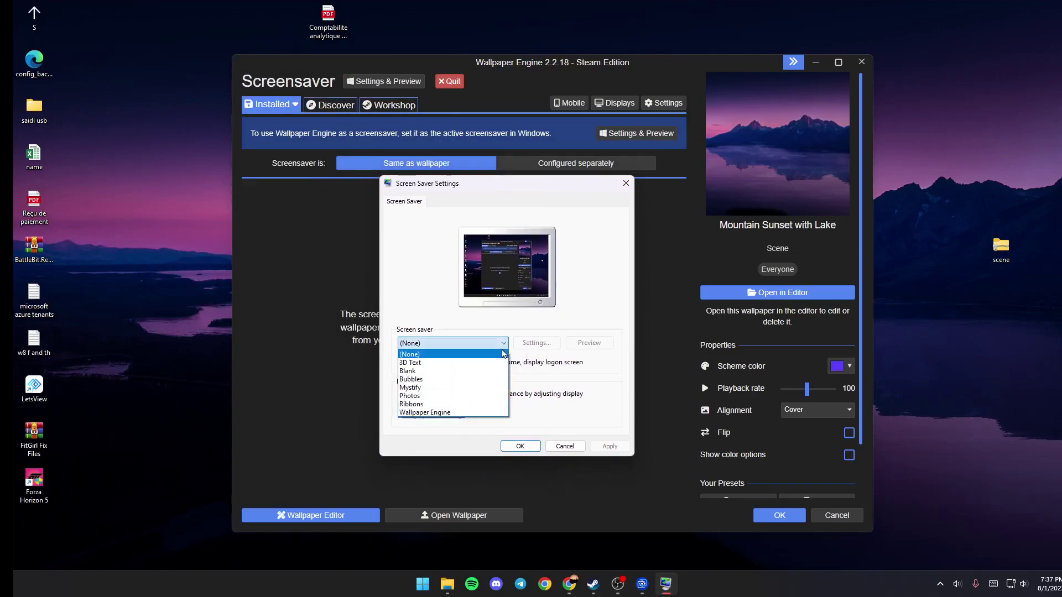
{"action": "left_click", "coordinate": [465, 363]}
{"action": "left_click", "coordinate": [470, 343]}
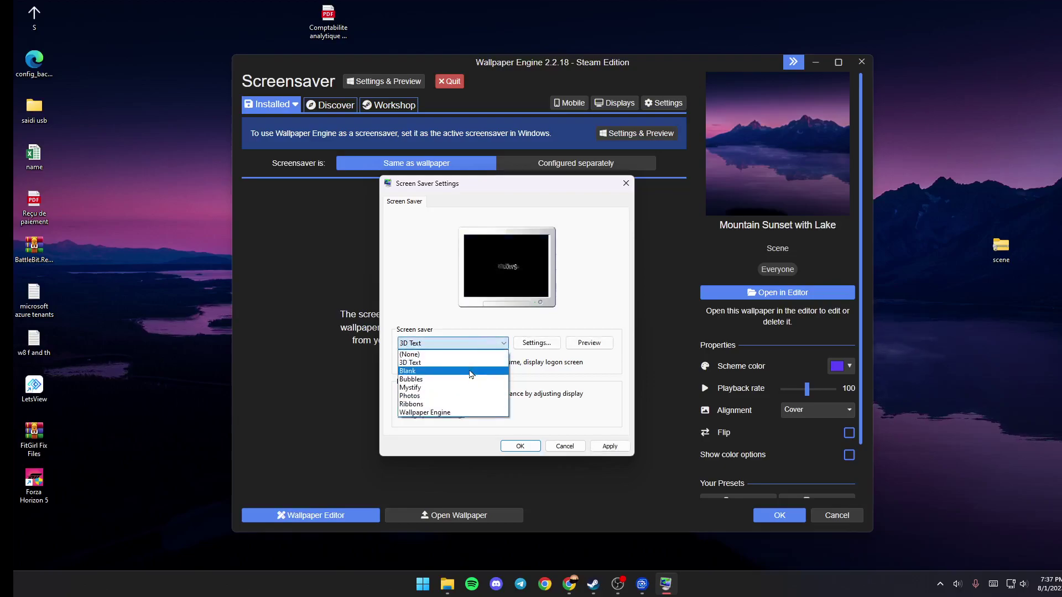
{"action": "left_click", "coordinate": [470, 373]}
{"action": "left_click", "coordinate": [471, 343]}
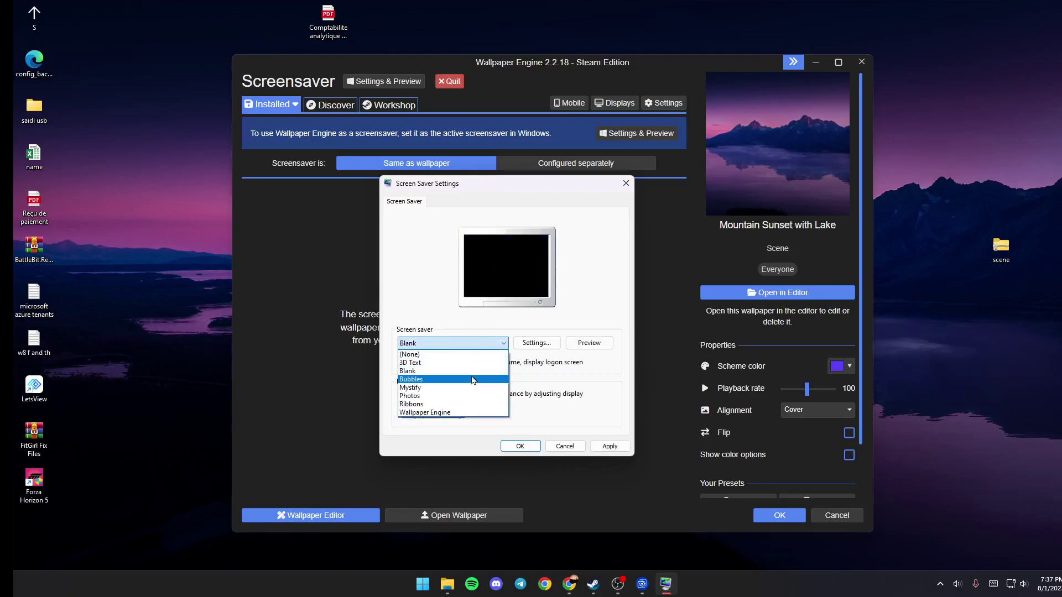
{"action": "left_click", "coordinate": [433, 364]}
{"action": "left_click", "coordinate": [448, 343]}
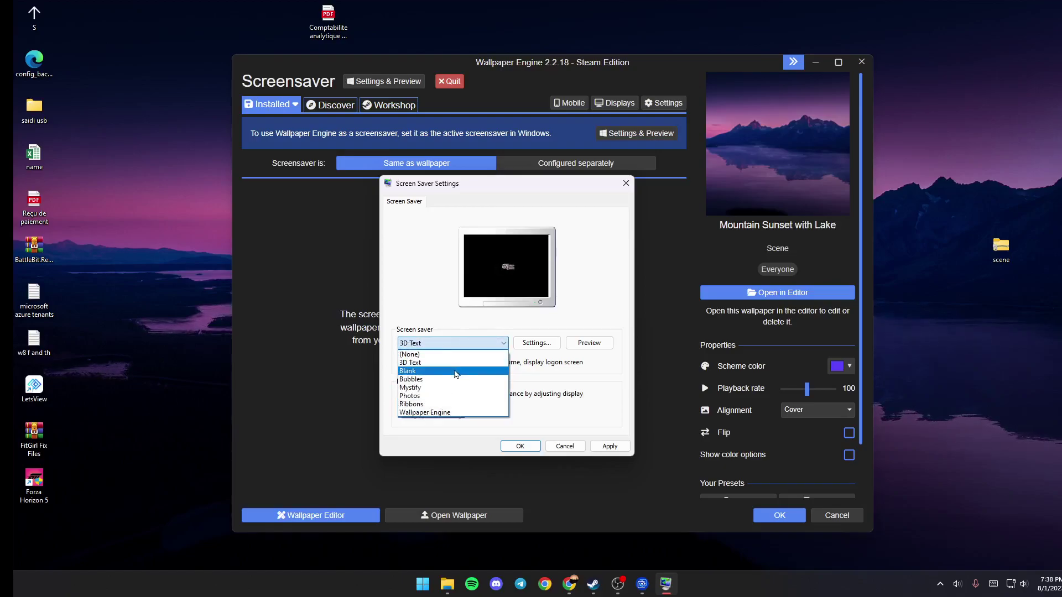
{"action": "left_click", "coordinate": [455, 372]}
{"action": "left_click", "coordinate": [455, 342]}
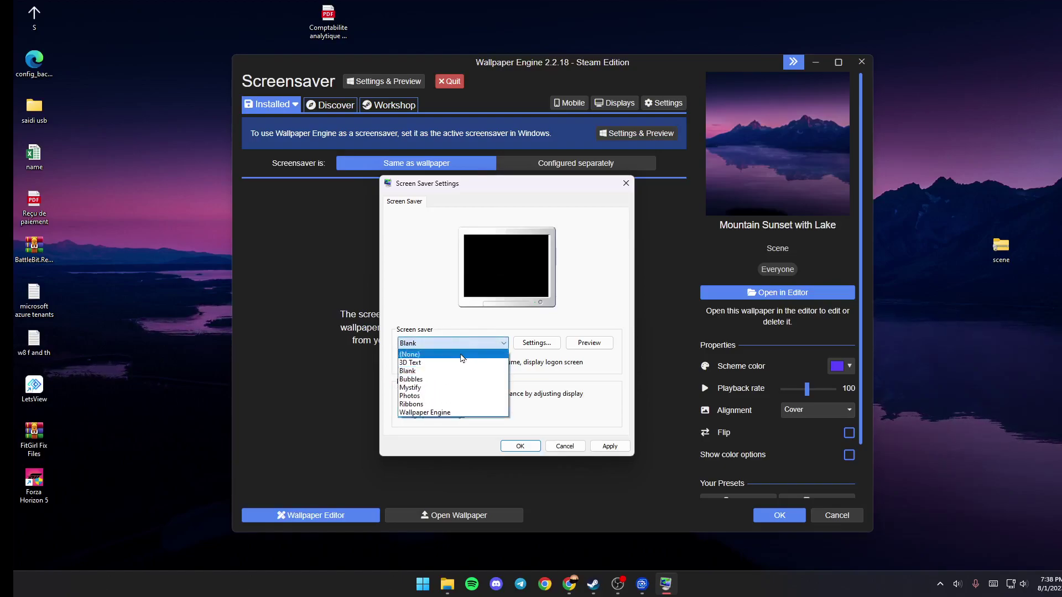
{"action": "left_click", "coordinate": [455, 379]}
{"action": "left_click", "coordinate": [462, 345]}
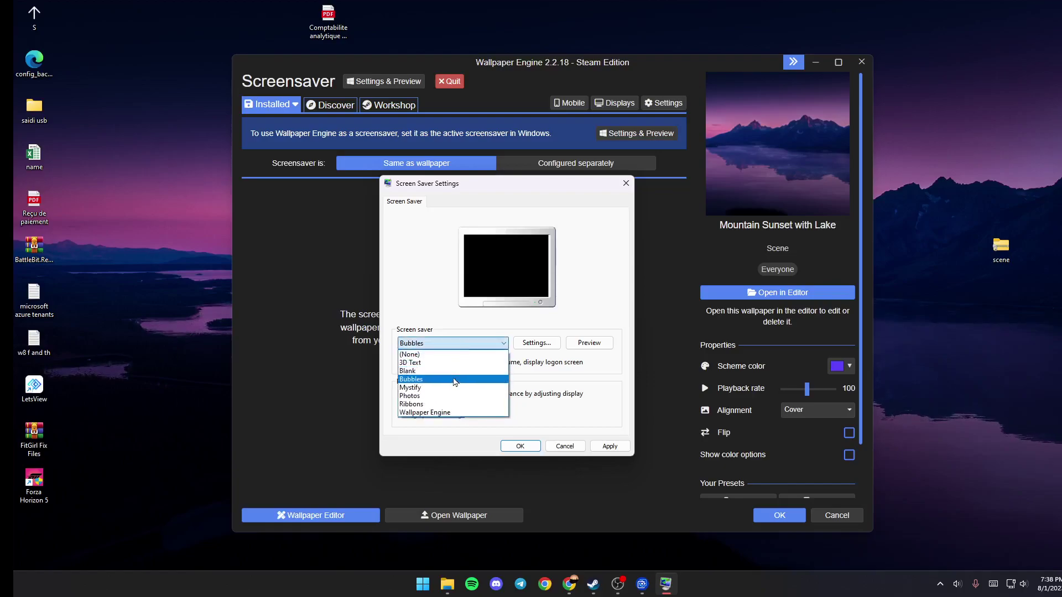
{"action": "left_click", "coordinate": [453, 388]}
{"action": "left_click", "coordinate": [452, 344]}
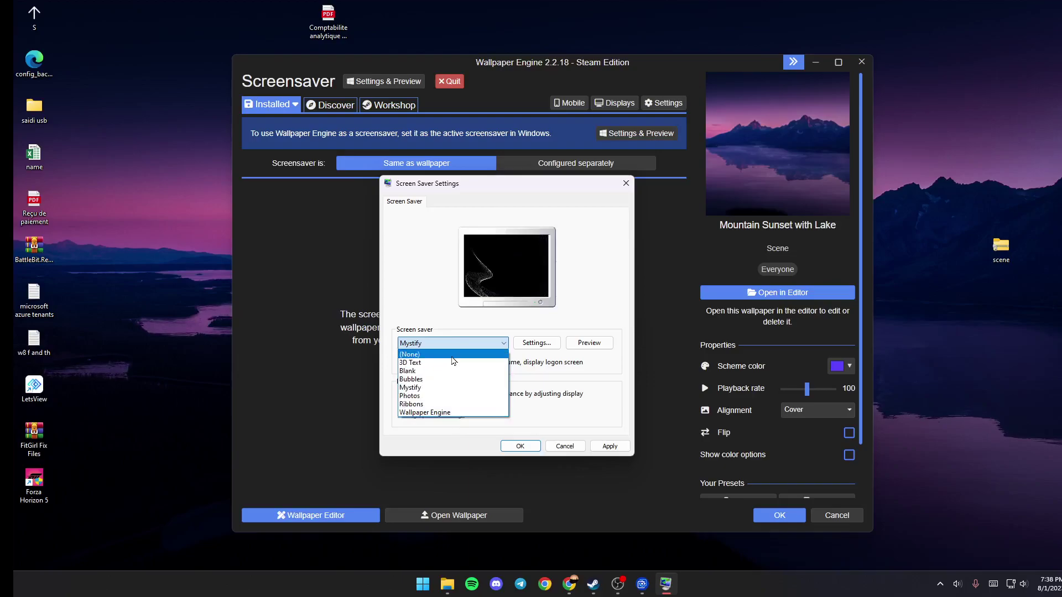
- Pick Wallpaper Engine, revert to (None), and reopen the screen saver list
{"action": "left_click", "coordinate": [452, 412]}
{"action": "left_click", "coordinate": [459, 343]}
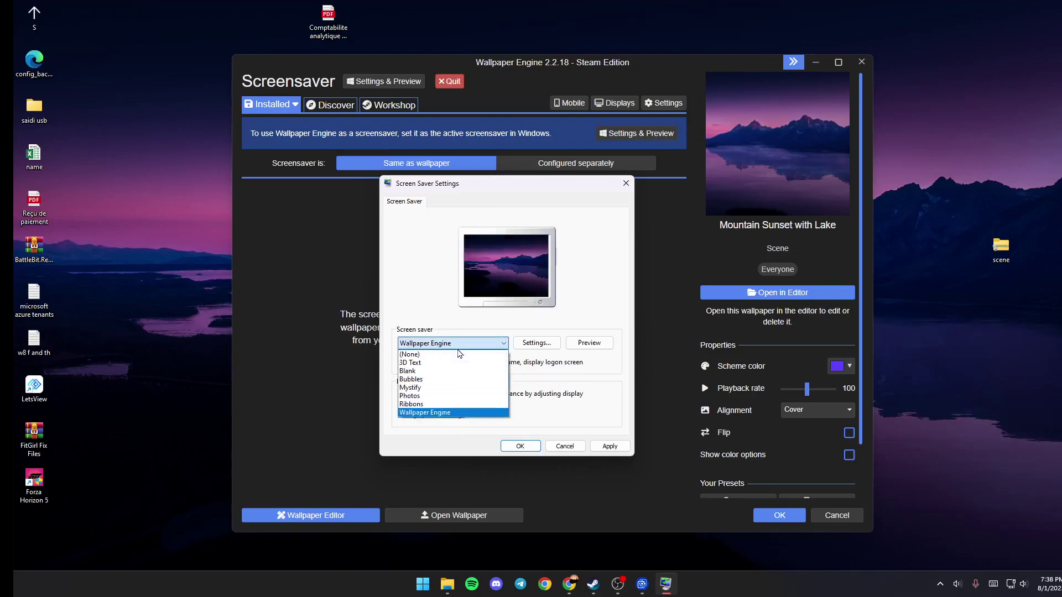
{"action": "left_click", "coordinate": [461, 355]}
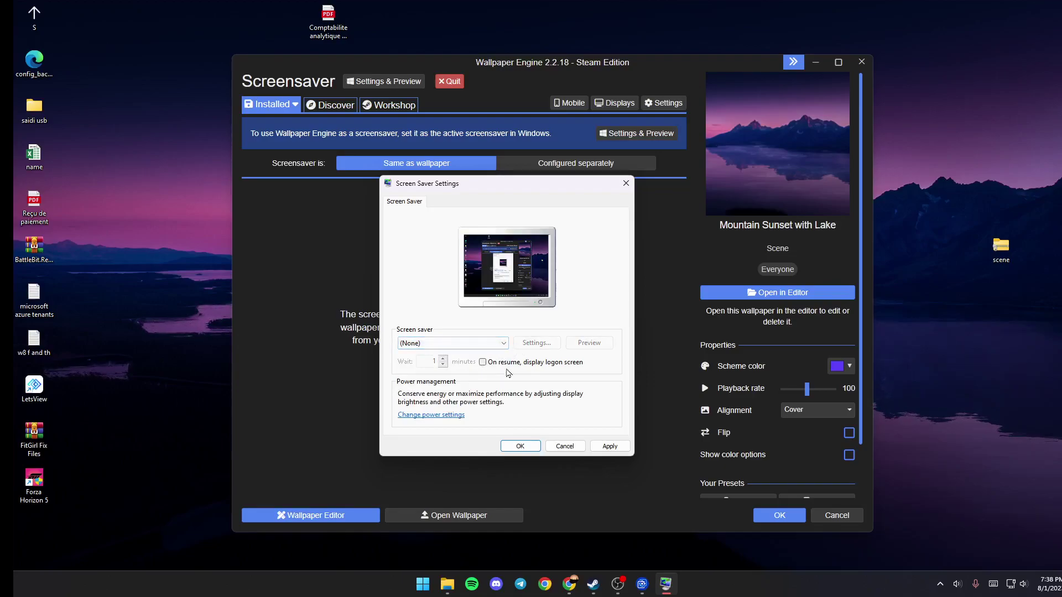
{"action": "left_click", "coordinate": [489, 347]}
- Select Wallpaper Engine as the screen saver and open its Settings options
{"action": "left_click", "coordinate": [452, 413]}
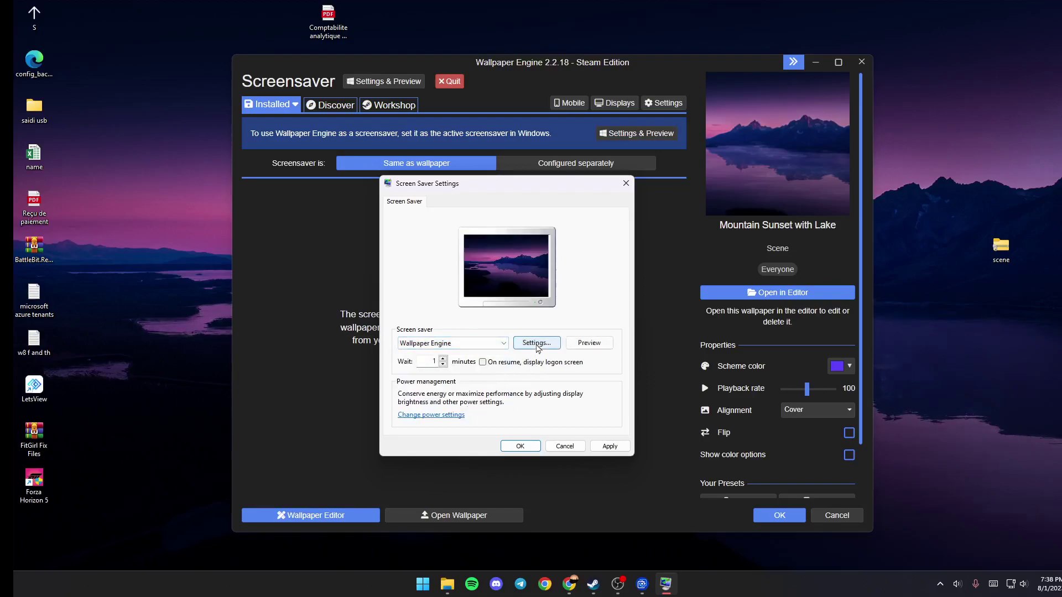
{"action": "left_click", "coordinate": [535, 343]}
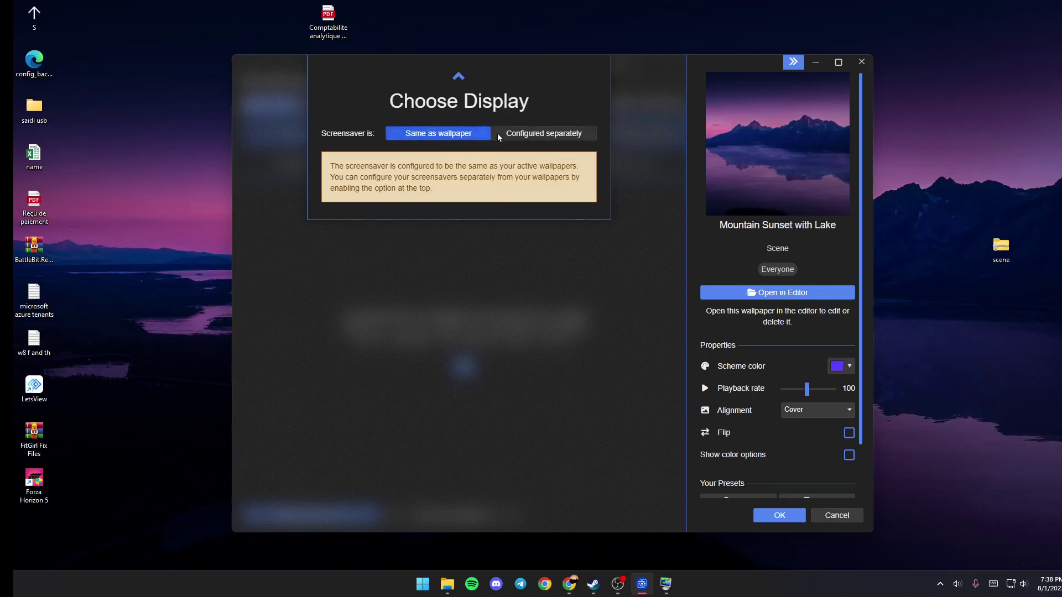
- Set the screensaver to Configured separately, keeping Screensaver per display mode
{"action": "left_click", "coordinate": [530, 136]}
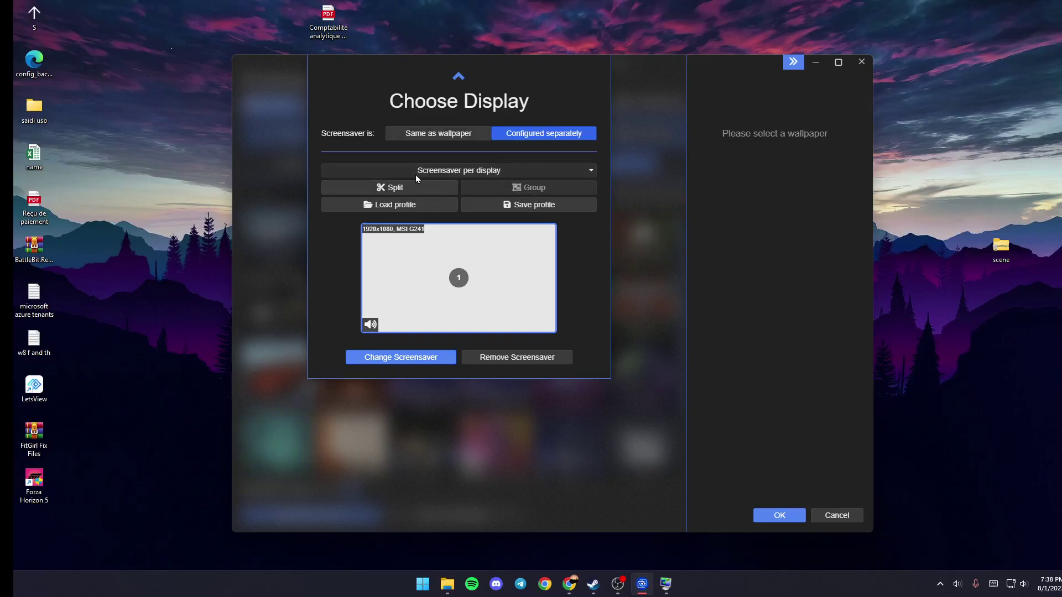
{"action": "left_click", "coordinate": [512, 168]}
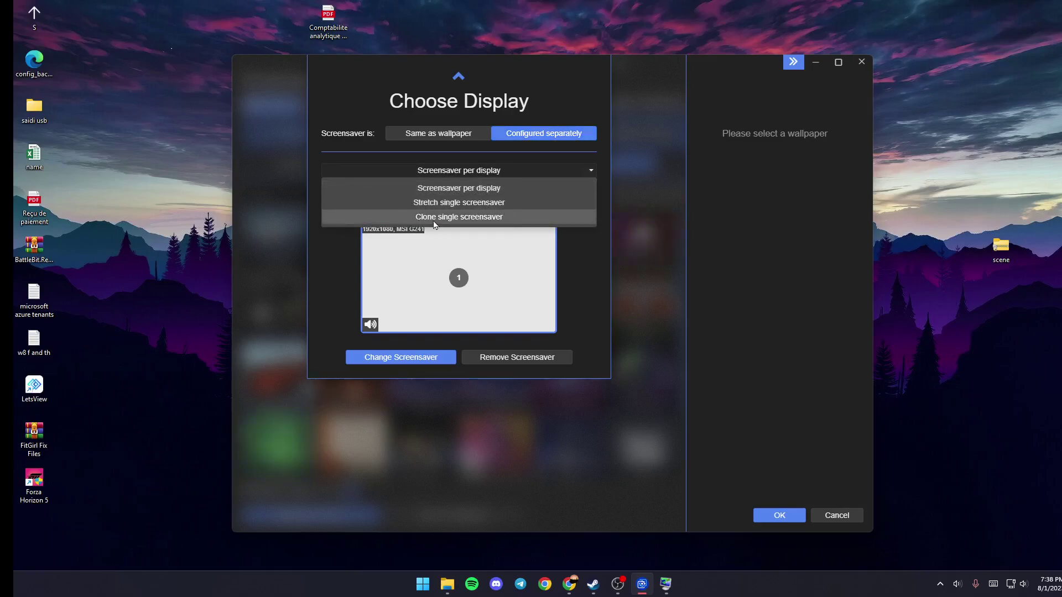
{"action": "left_click", "coordinate": [559, 167]}
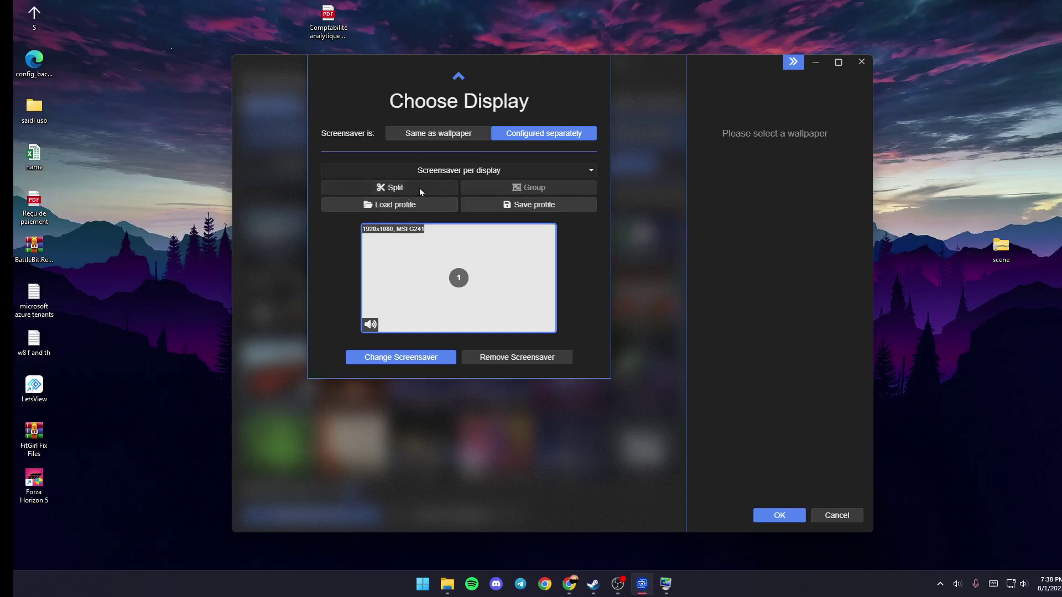
{"action": "left_click", "coordinate": [378, 205]}
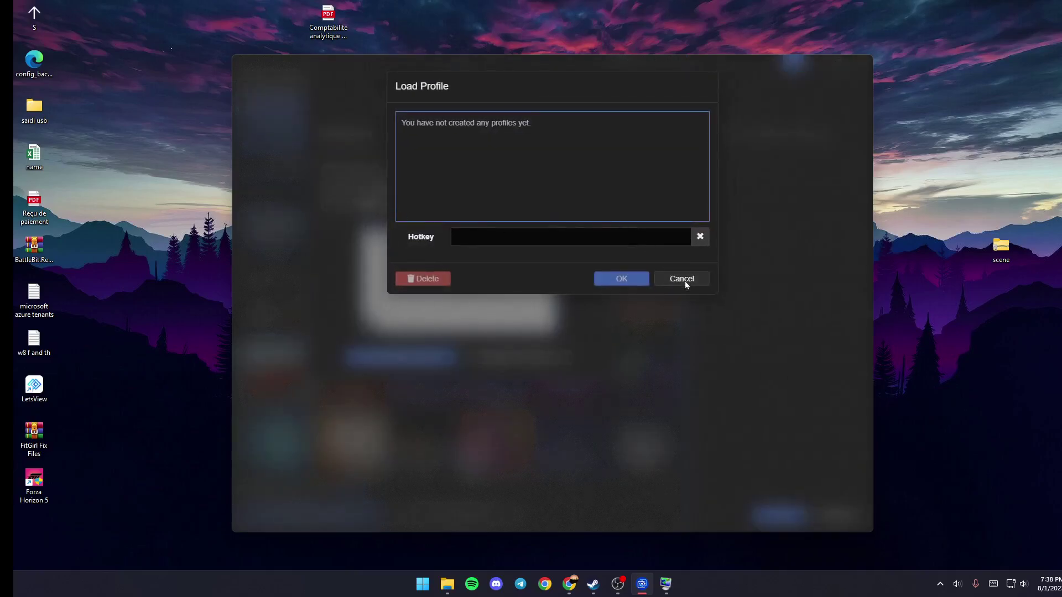
{"action": "left_click", "coordinate": [687, 283]}
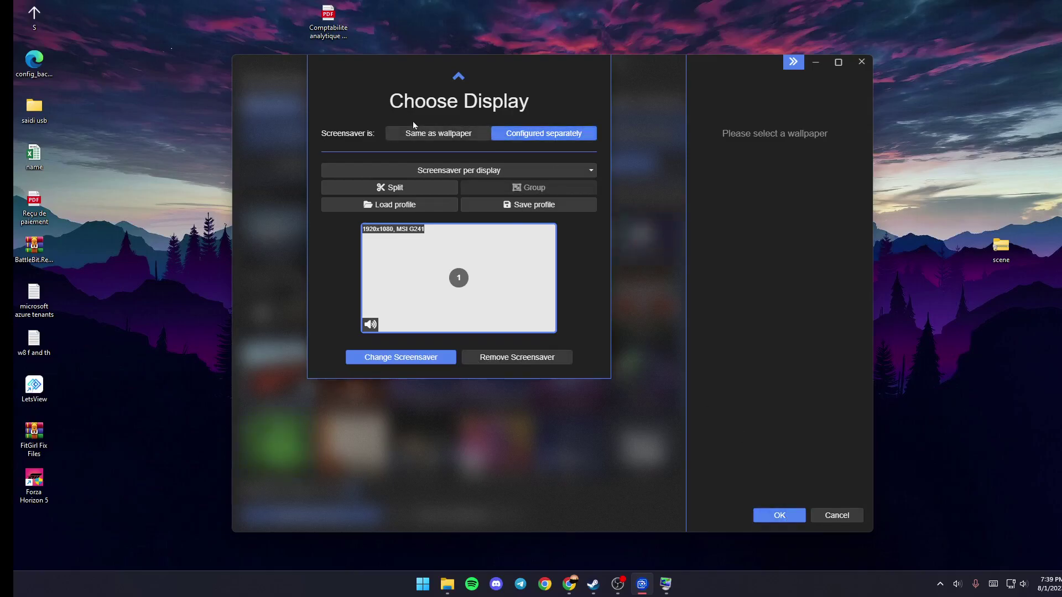
- Switch back to Same as wallpaper, confirm with OK, and apply Wallpaper Engine
{"action": "left_click", "coordinate": [426, 135]}
{"action": "left_click", "coordinate": [778, 516]}
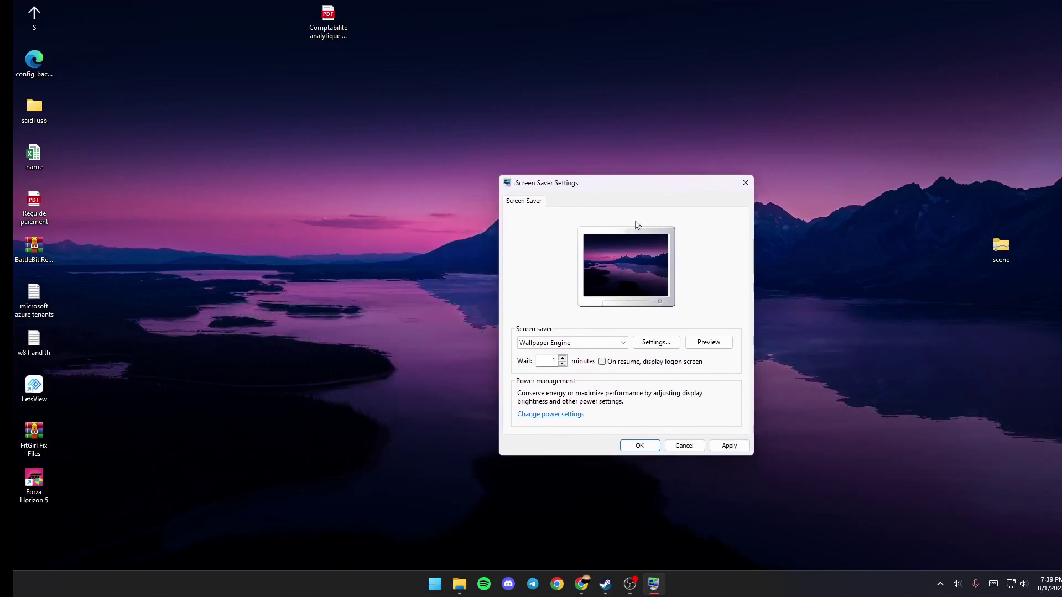
{"action": "mouse_move", "coordinate": [622, 183]}
{"action": "left_mouse_down"}
{"action": "mouse_move", "coordinate": [397, 386]}
{"action": "mouse_move", "coordinate": [645, 126]}
{"action": "left_mouse_up"}
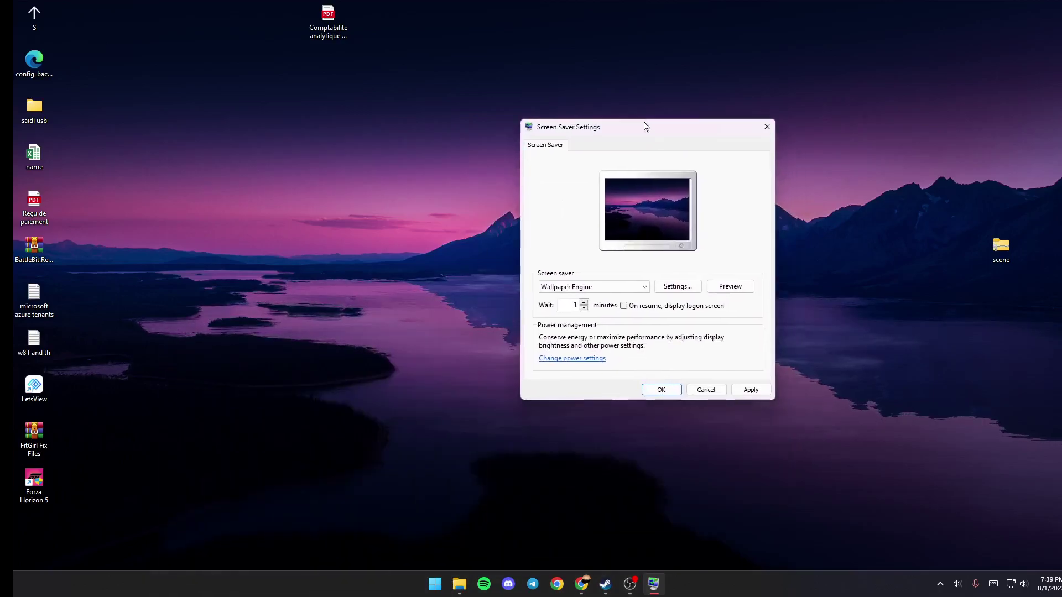
{"action": "left_click", "coordinate": [751, 391]}
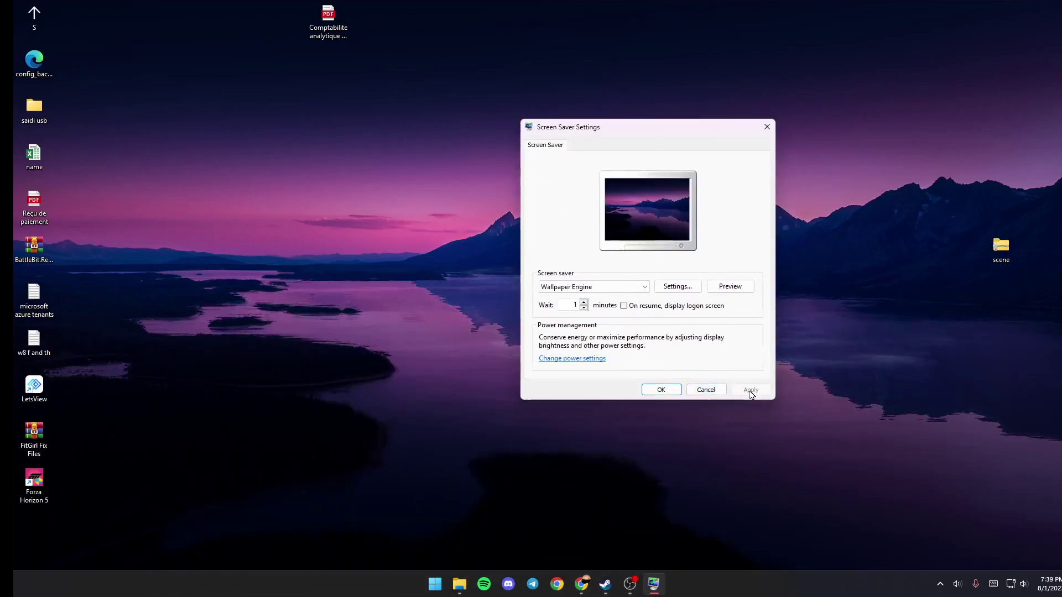
- Confirm Screen Saver Settings with OK and return to the desktop
{"action": "left_click", "coordinate": [659, 392]}
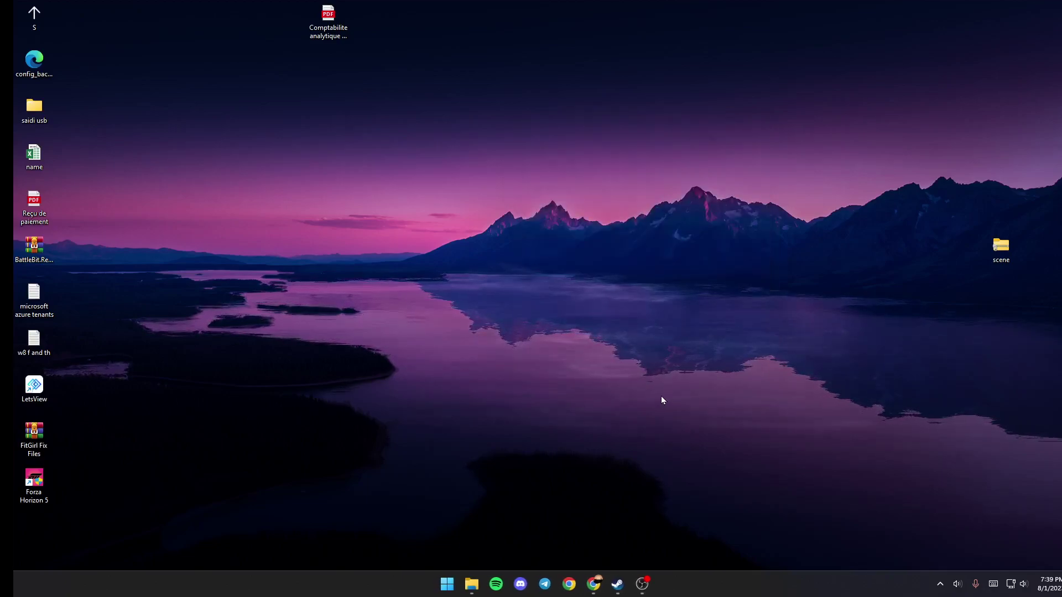